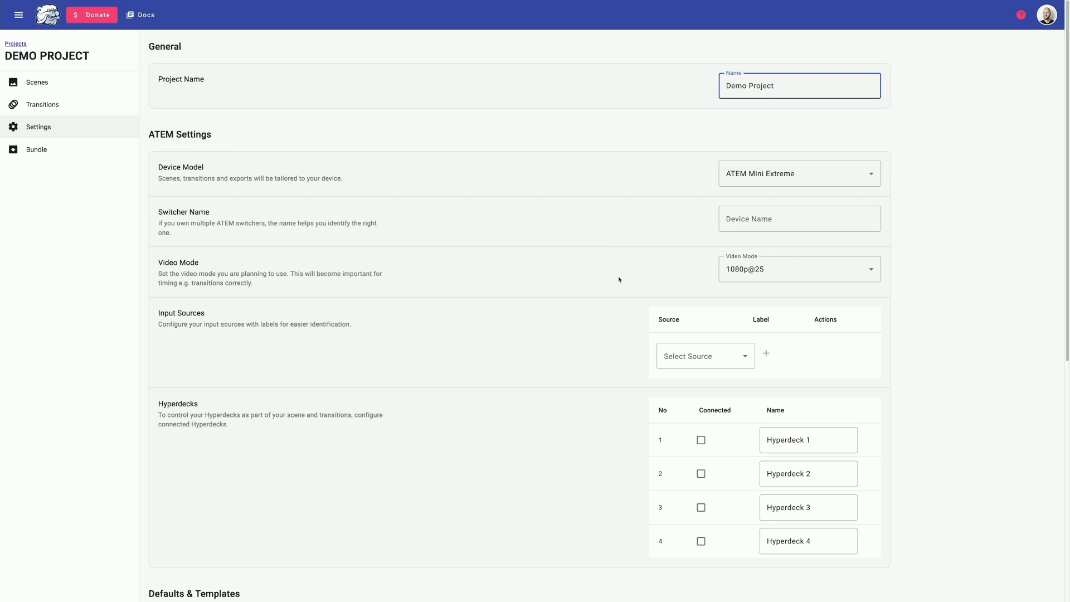
Add Camera1 and Camera2 as input sources, labelled Camera and Monitor.
click(706, 349)
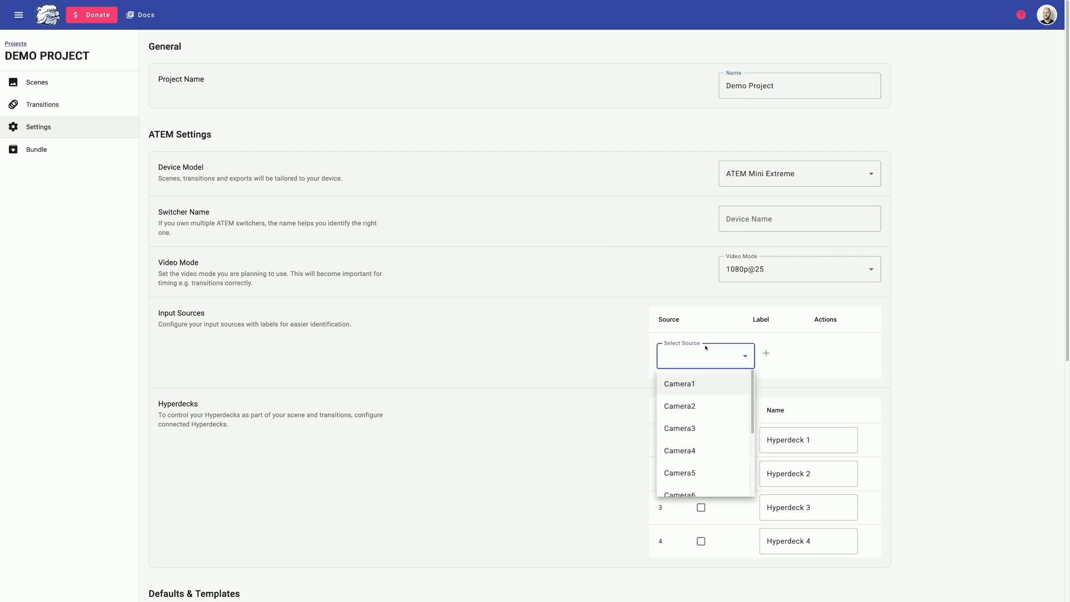
click(730, 382)
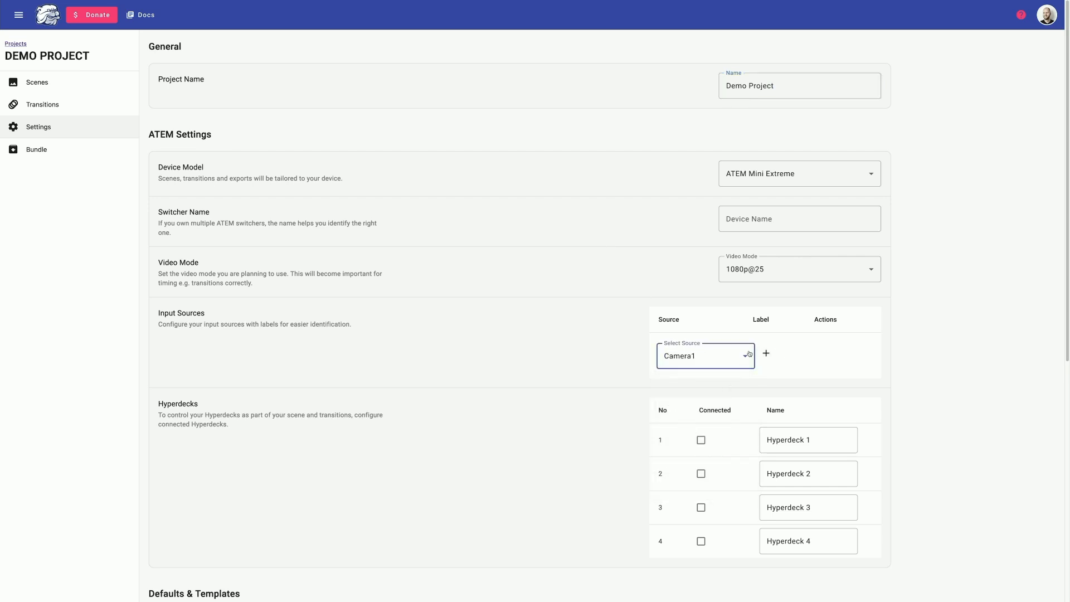
click(766, 353)
click(774, 349)
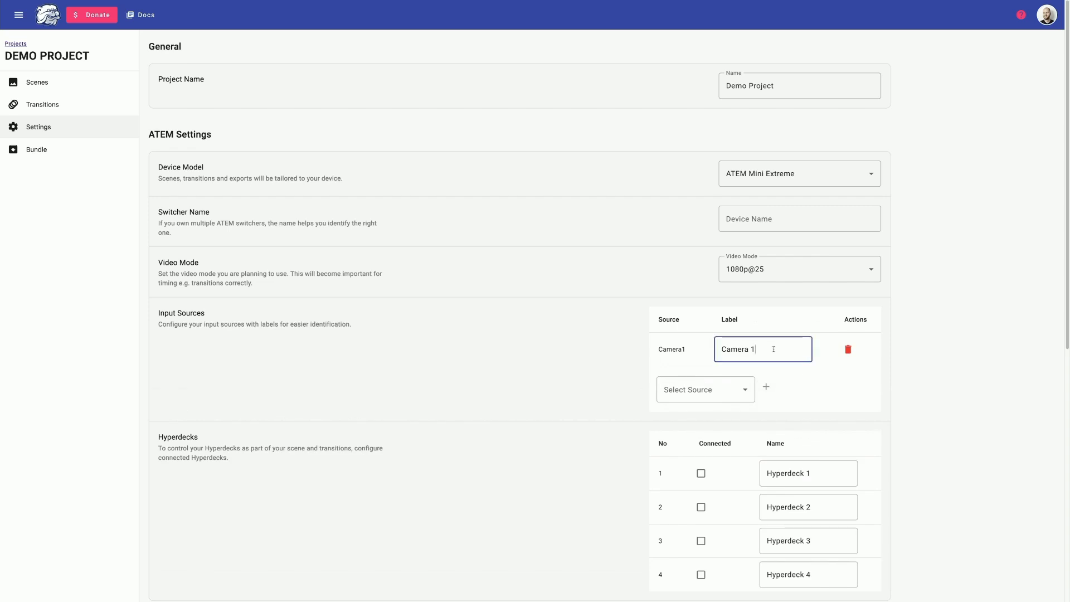
click(695, 384)
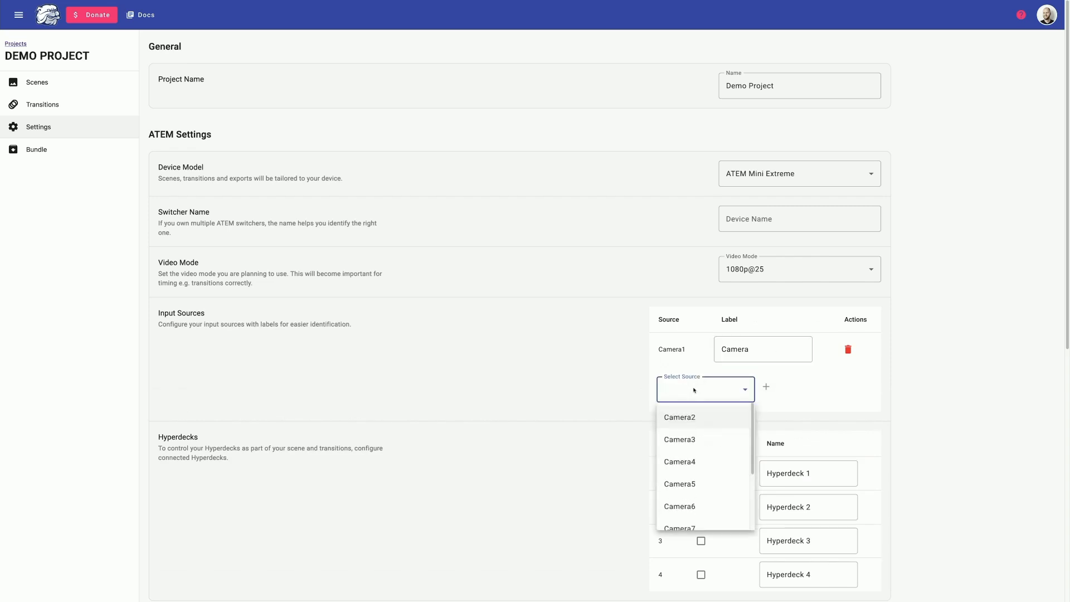
click(689, 413)
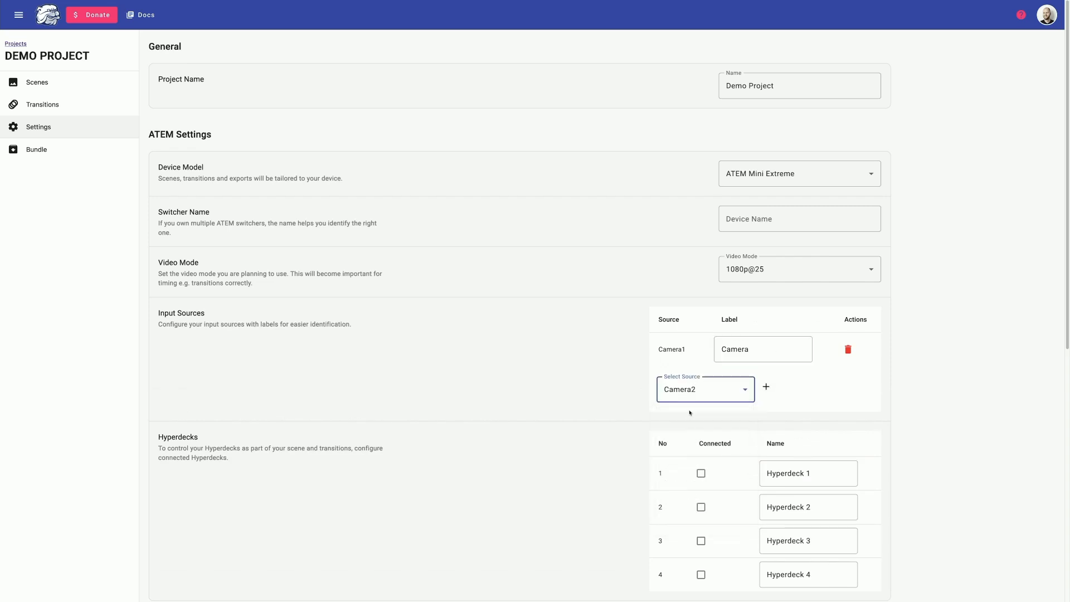
click(766, 387)
drag(780, 385, 699, 378)
text(Monitor)
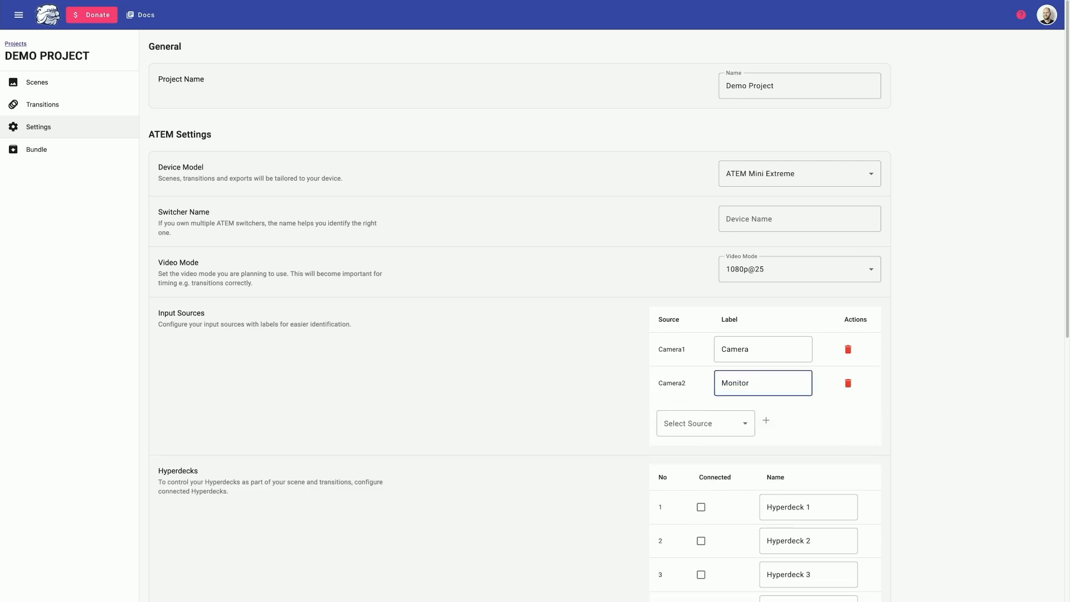
click(564, 386)
Create a new scene in the Demo Project and rename it from New Scene to Speaker.
click(67, 89)
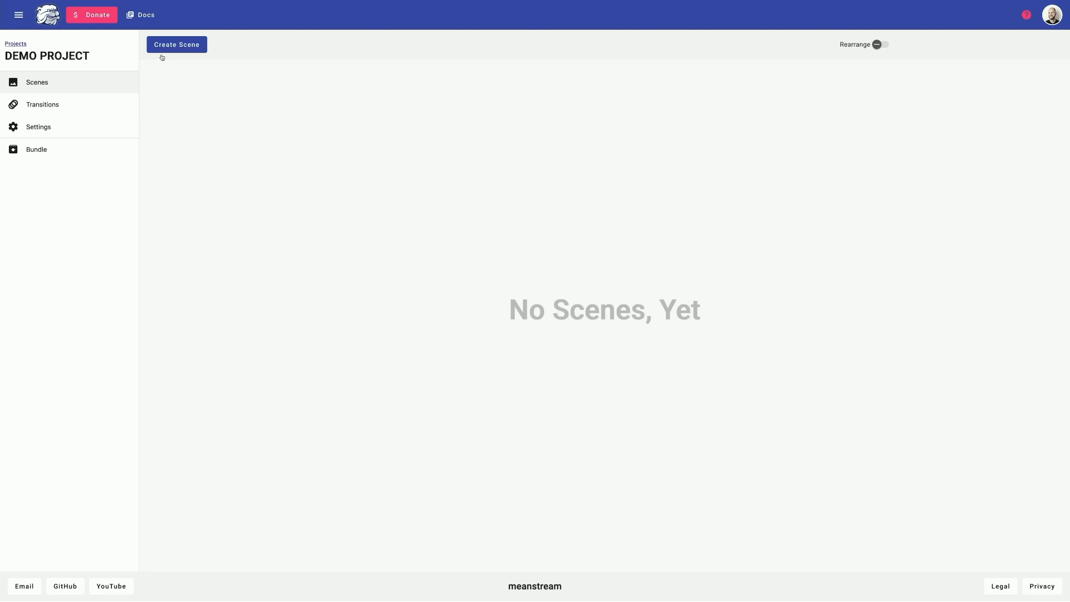
click(167, 53)
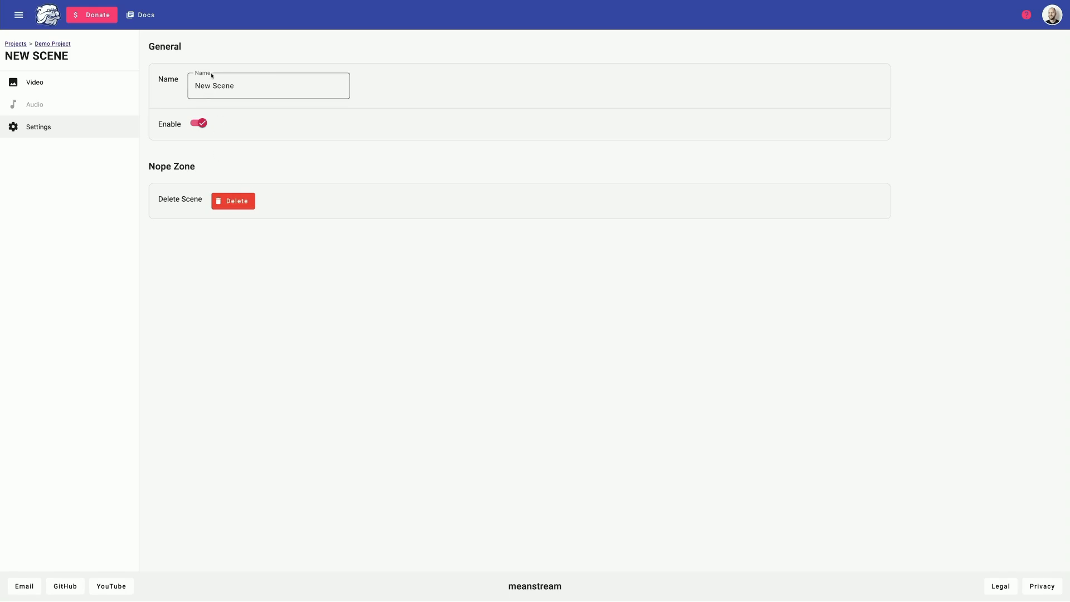
triple_click(238, 84)
text(Speaker)
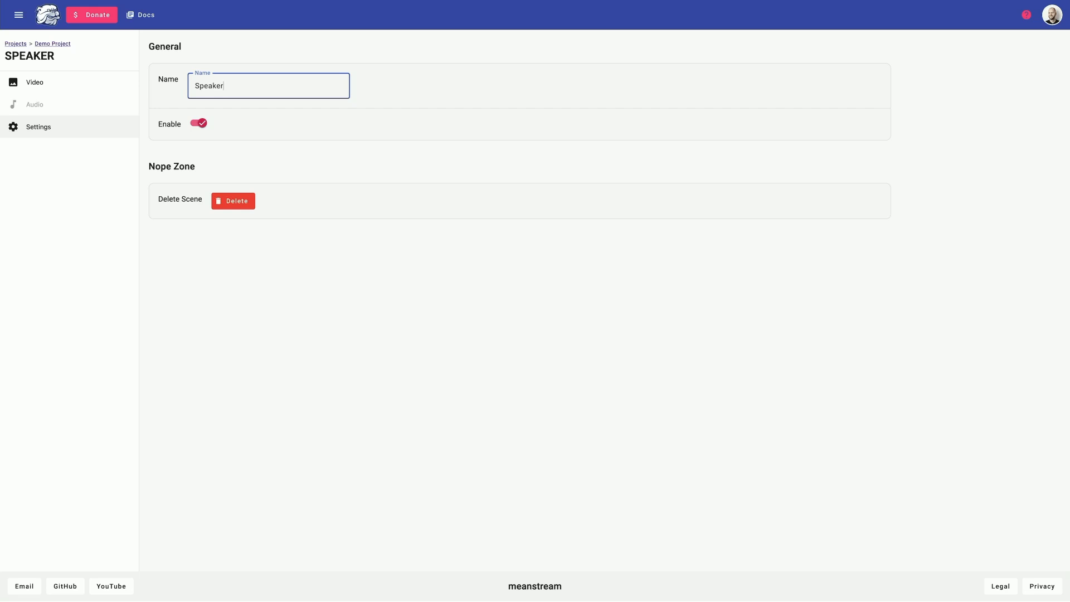
Open the Speaker scene's video setup and keep Camera as its input source.
click(82, 90)
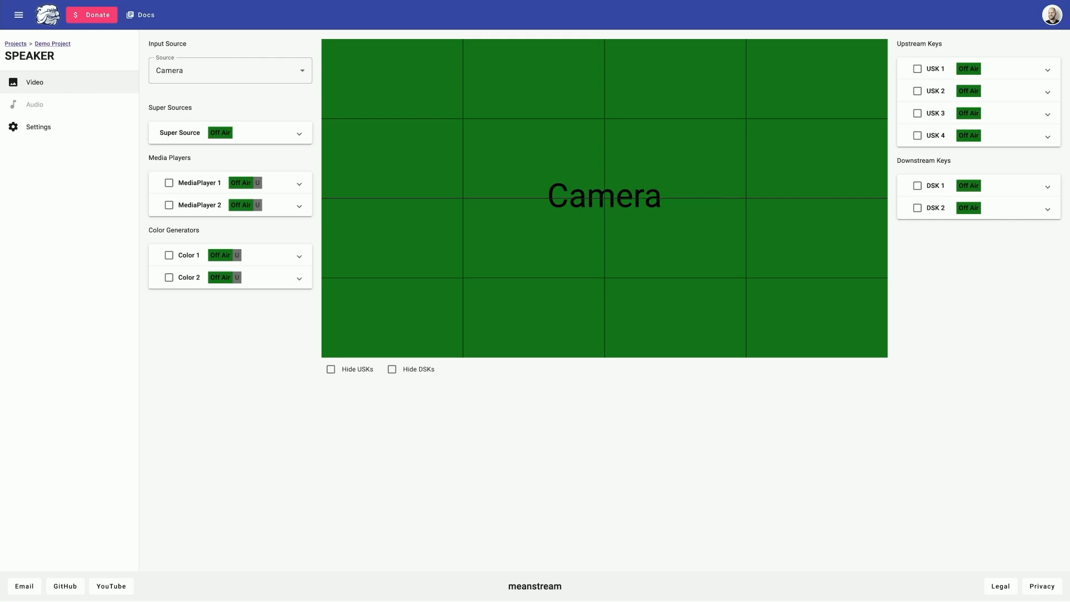
click(207, 69)
click(663, 378)
Enable DSK 1 keying MediaPlayer 1 with MediaPlayer 1 Key, and enable MediaPlayer 1 on Still 1.
click(918, 186)
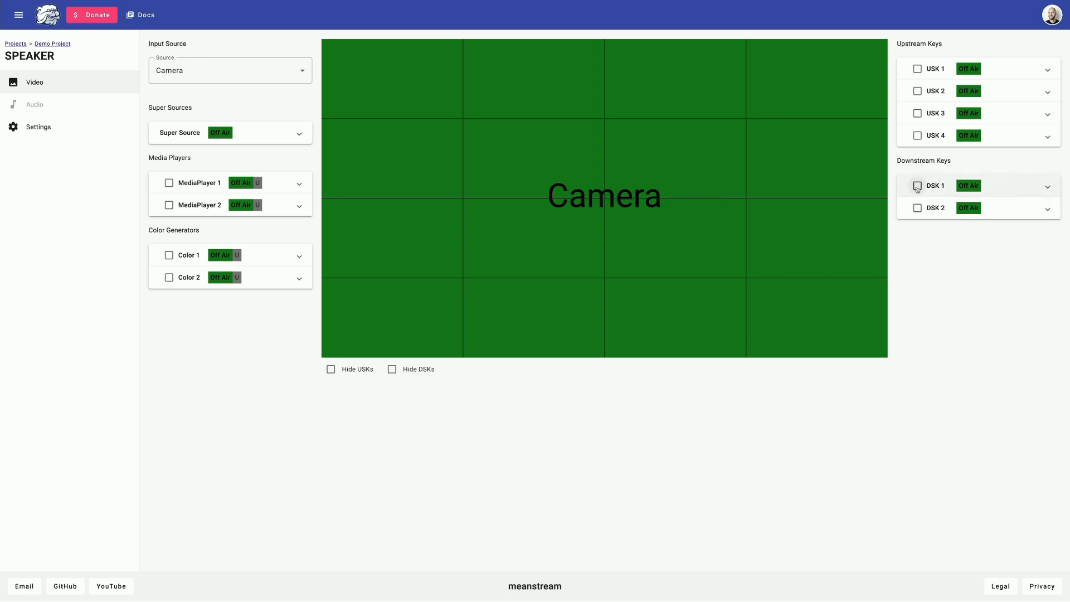
click(1017, 188)
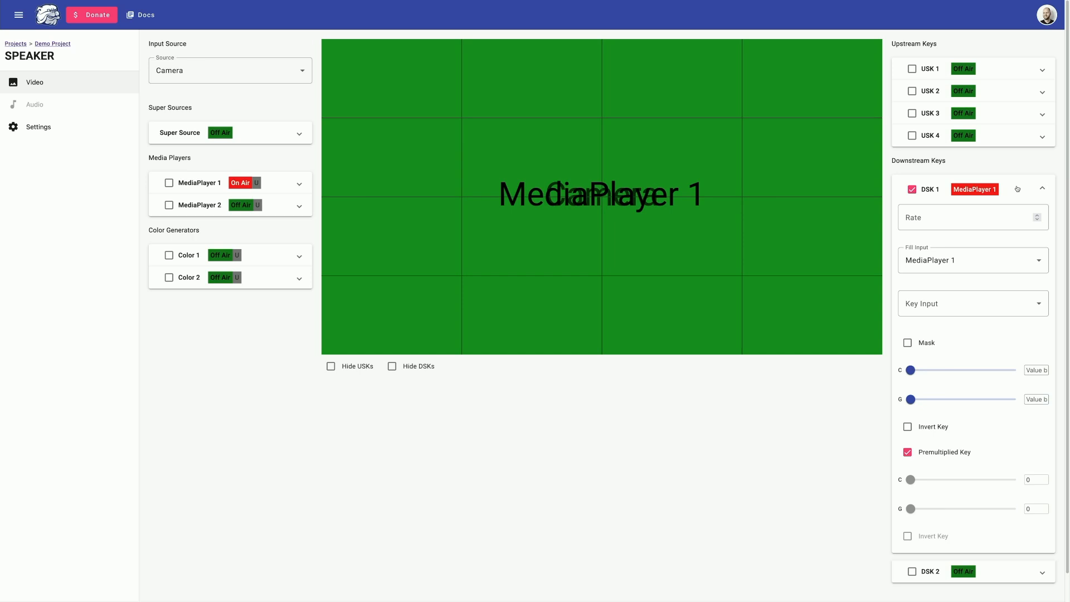
click(982, 261)
click(981, 261)
click(969, 313)
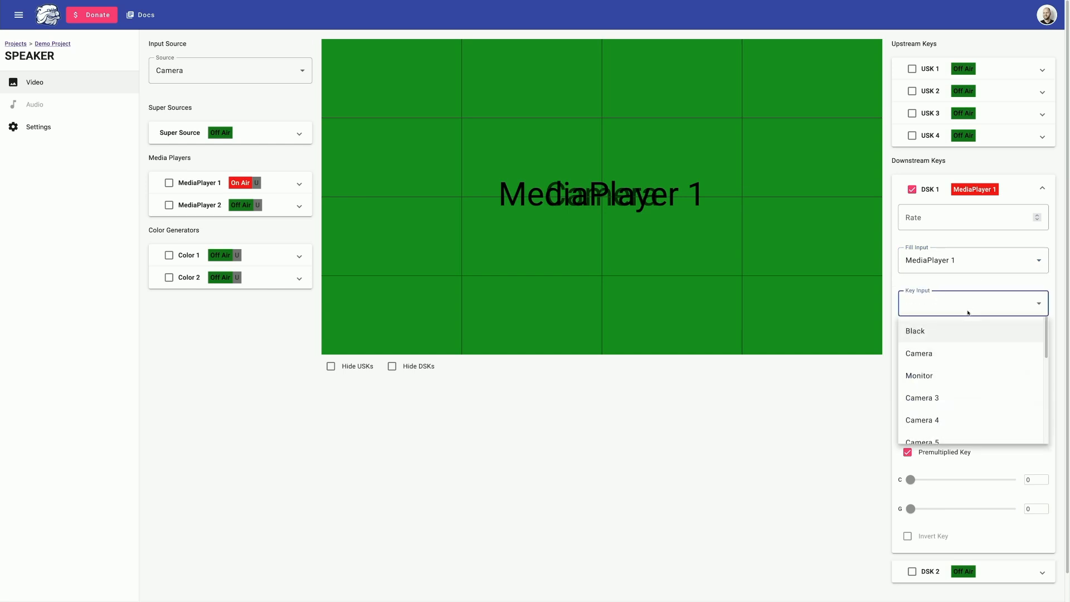
scroll(953, 376, down, 3)
scroll(954, 378, down, 2)
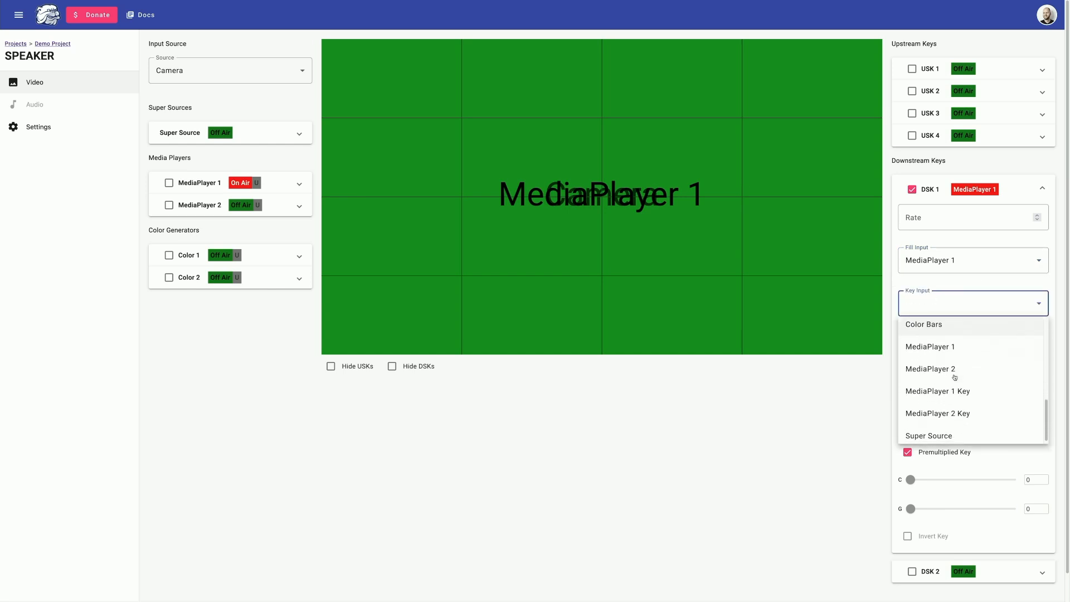
click(954, 381)
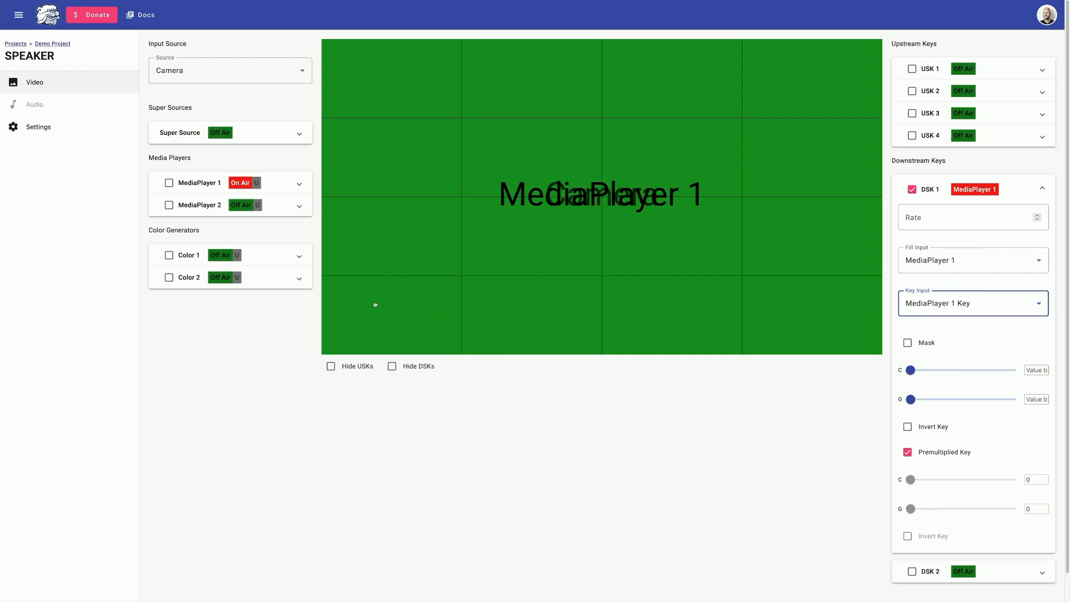
click(169, 184)
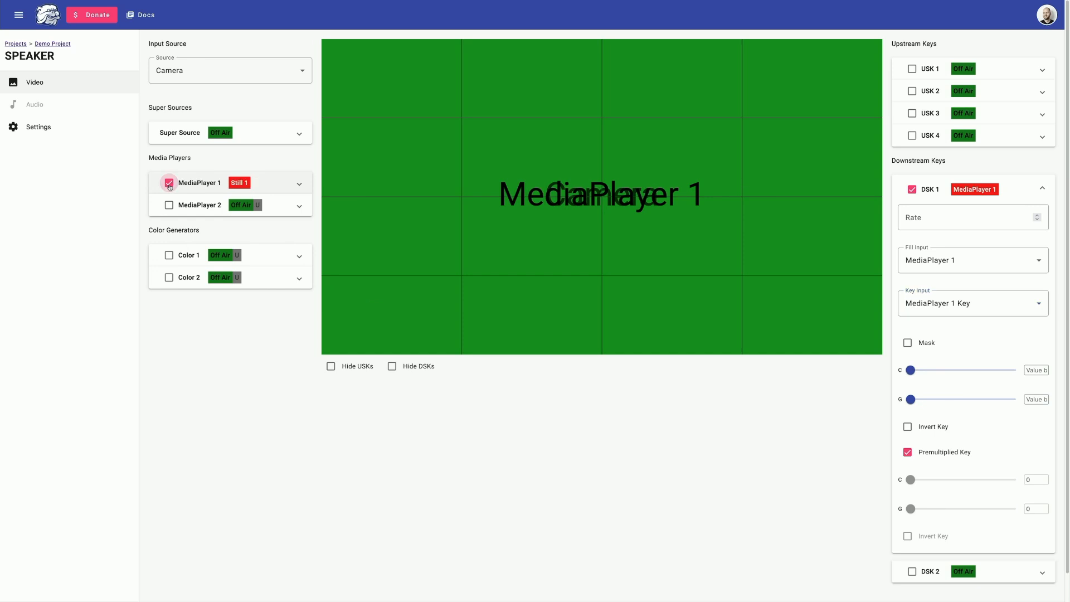
click(299, 184)
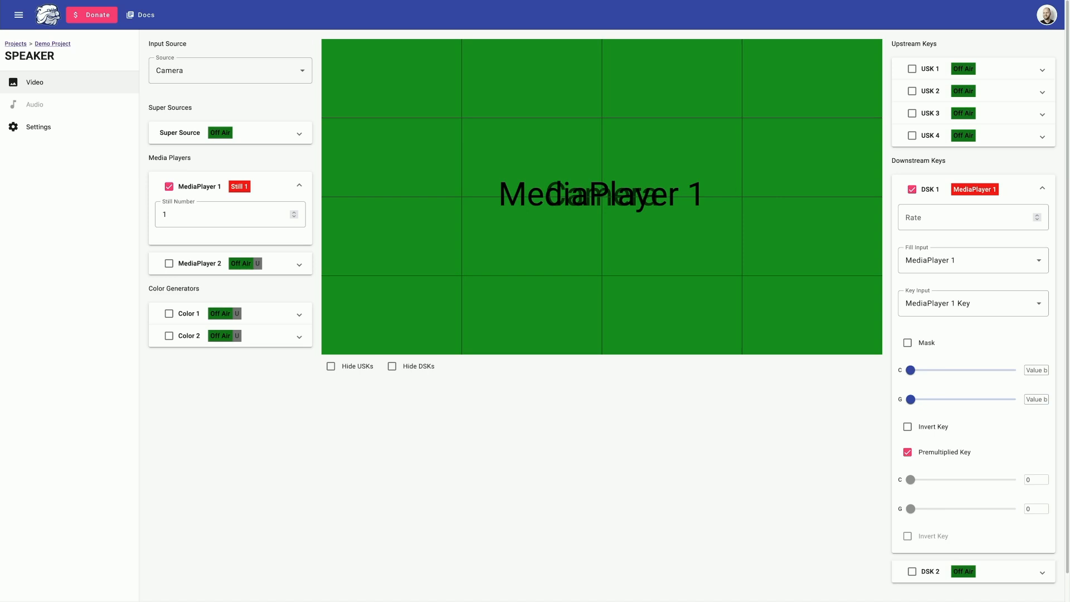
drag(168, 216, 151, 218)
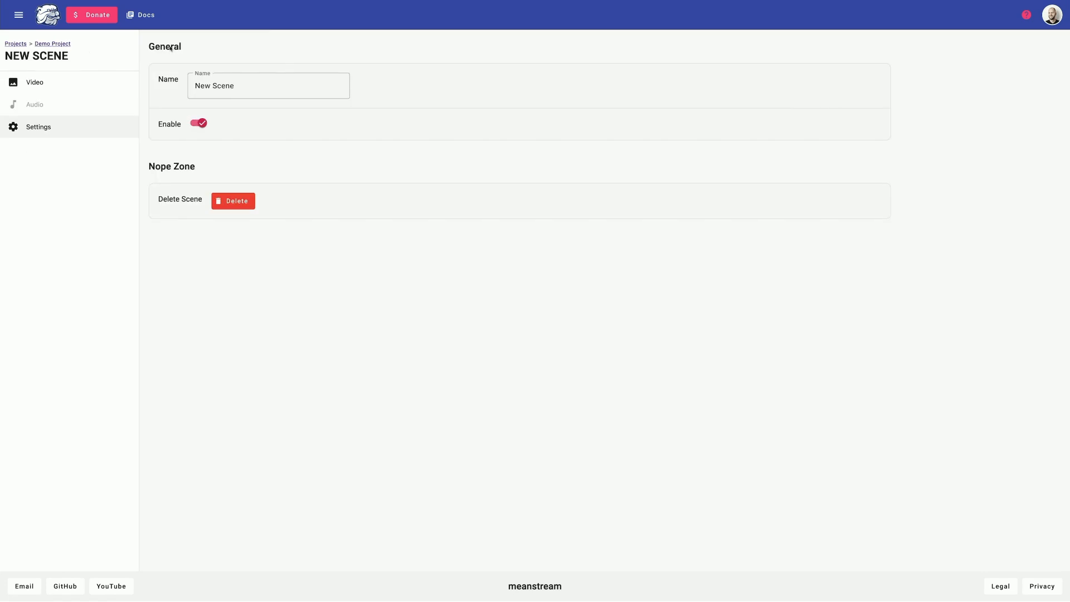
Name the new scene Presentation and make Monitor its video input source.
triple_click(234, 86)
text(Presentation)
click(83, 82)
click(230, 70)
click(167, 141)
Put USK 1 on air as a pattern key with Camera as the fill input.
click(917, 69)
click(977, 98)
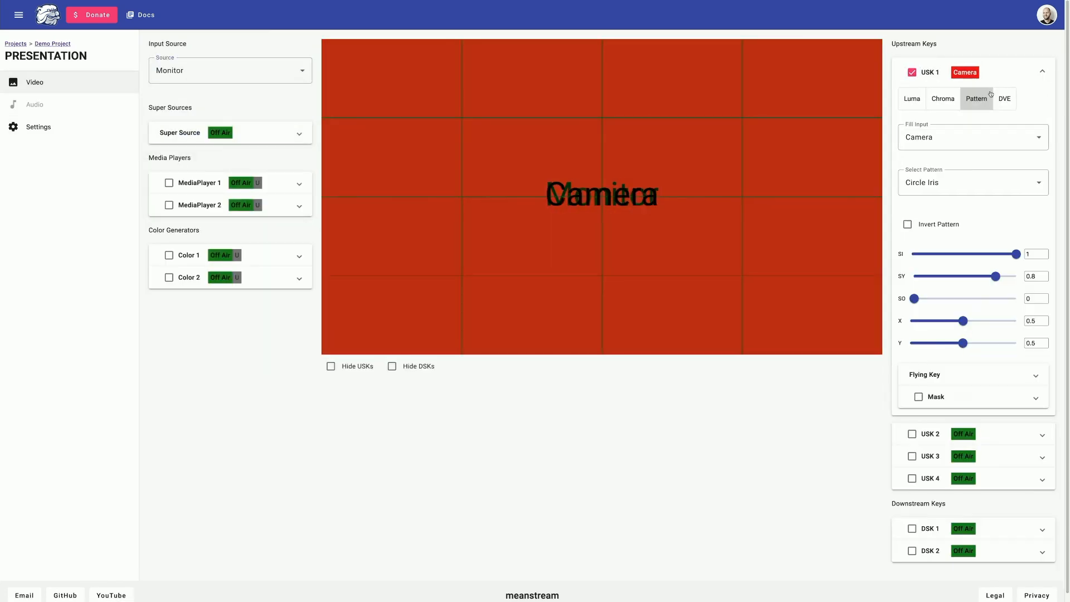
click(973, 137)
click(939, 188)
Enter the USK 1 pattern values: SI 0.33, SY 0.81, 0.53, and X 0.48.
click(1037, 254)
text(0.33)
key(Tab)
key(Tab)
text(0.81)
key(Tab)
key(Tab)
key(Tab)
key(Tab)
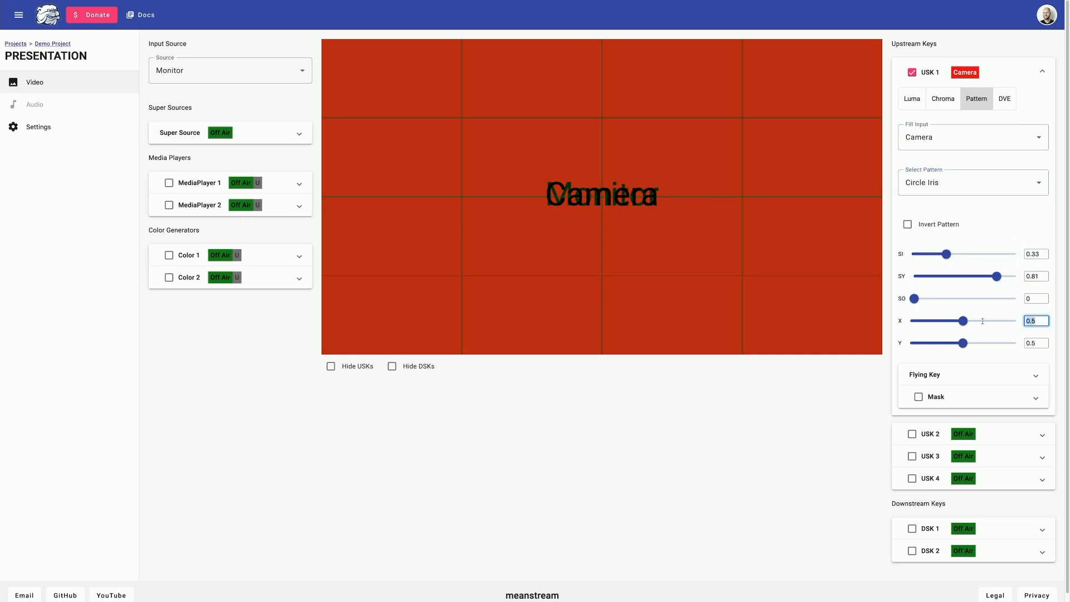
text(0.53)
key(Tab)
text(0.48)
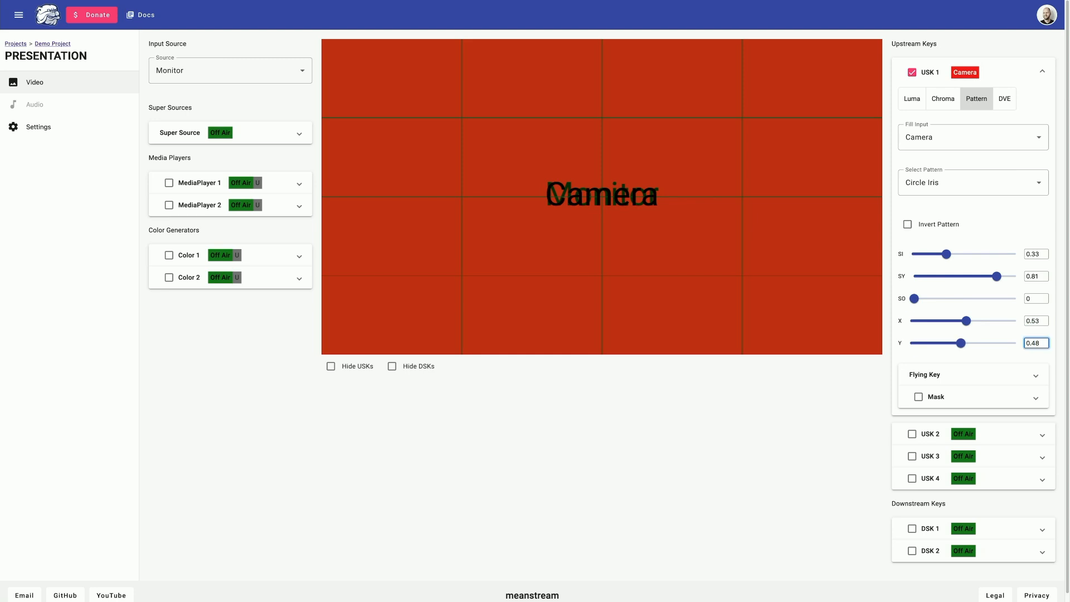
Set the Flying Key to position X 11.7, Y -5.2, with scale 0.55 by 0.55.
click(1036, 374)
scroll(1036, 362, down, 2)
click(1036, 338)
text(11.7)
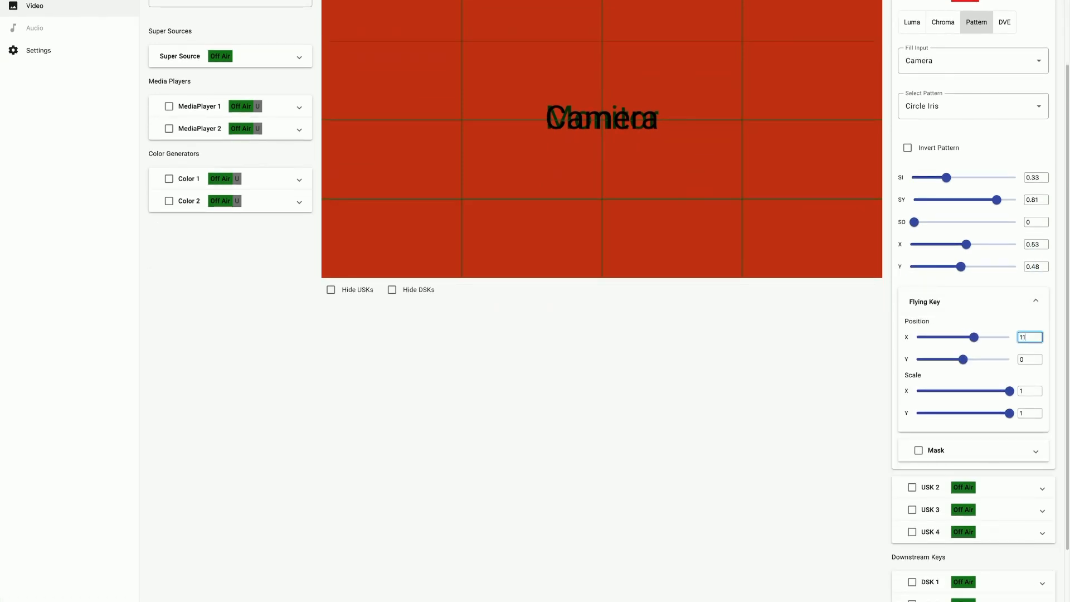
key(Tab)
text(-5.2)
key(Tab)
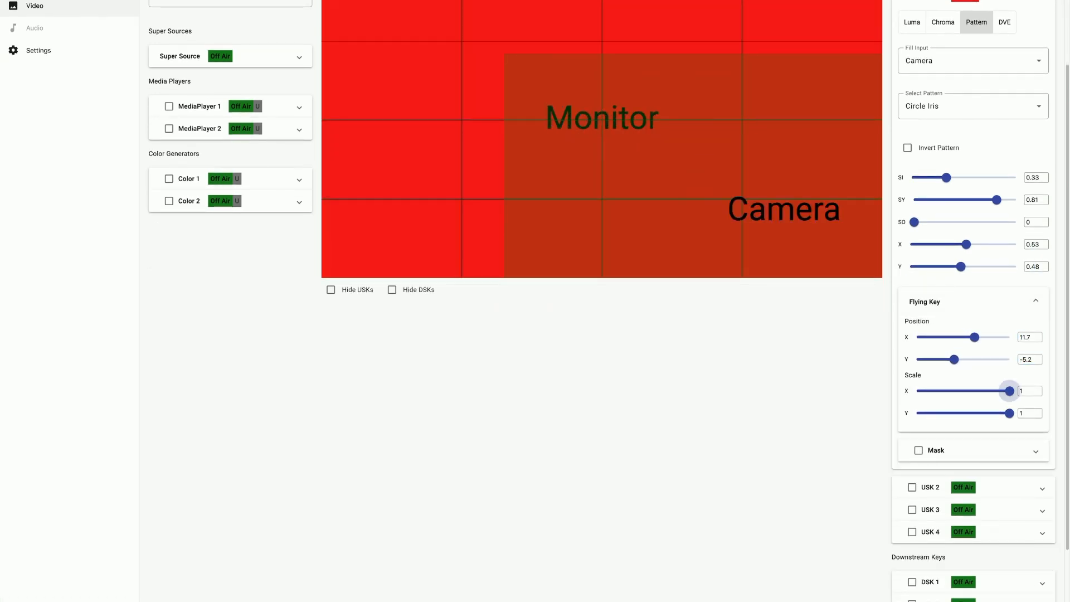
key(Tab)
text(0.55)
key(Tab)
key(Tab)
text(0.55)
key(shift+Tab)
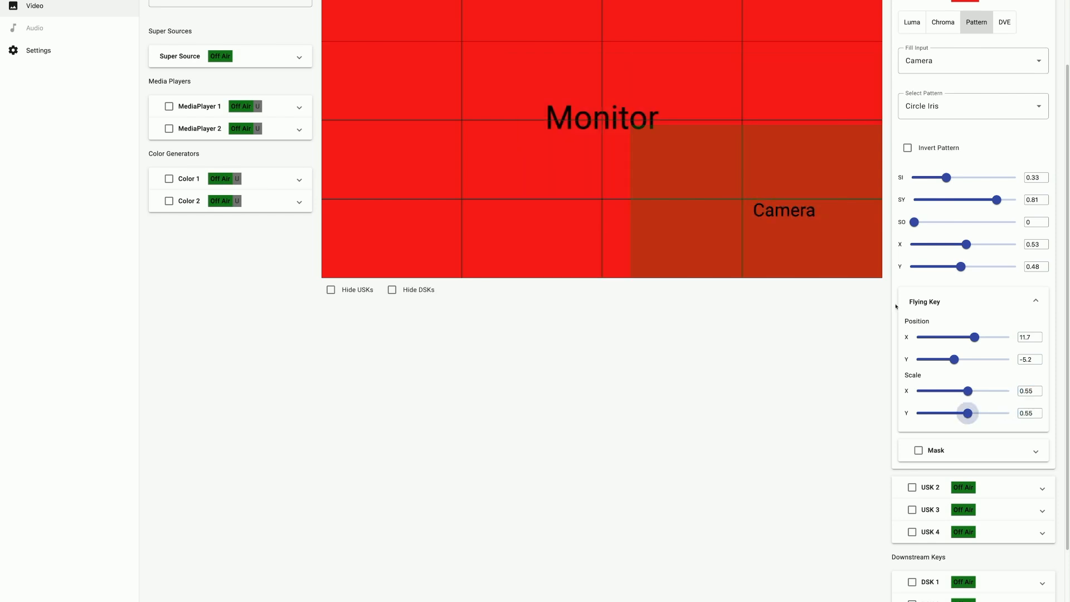
scroll(189, 134, up, 2)
Create a new scene named Screen Share and open its video input source list.
click(67, 45)
click(186, 44)
triple_click(216, 86)
text(Screen Share)
click(103, 82)
click(199, 71)
scroll(214, 167, down, 3)
Use Super Source as the input, resizing the Camera box and moving it right.
click(213, 197)
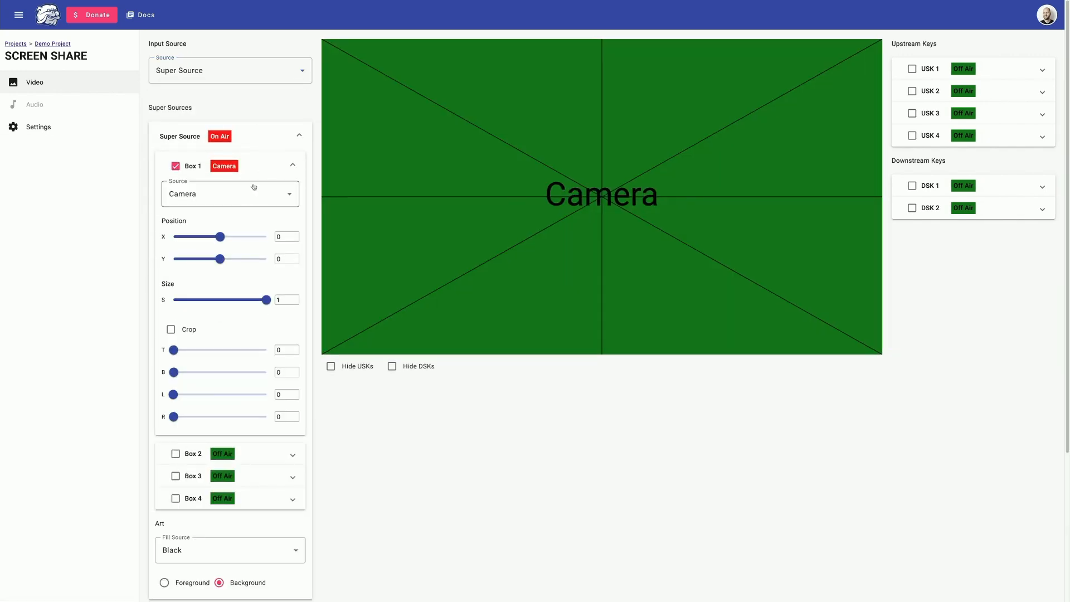
drag(325, 43, 378, 71)
drag(377, 200, 531, 200)
drag(833, 199, 682, 199)
drag(619, 163, 810, 162)
Enable Box 2 at 0.72 size shifted left, with the Camera box placed beside it.
click(175, 184)
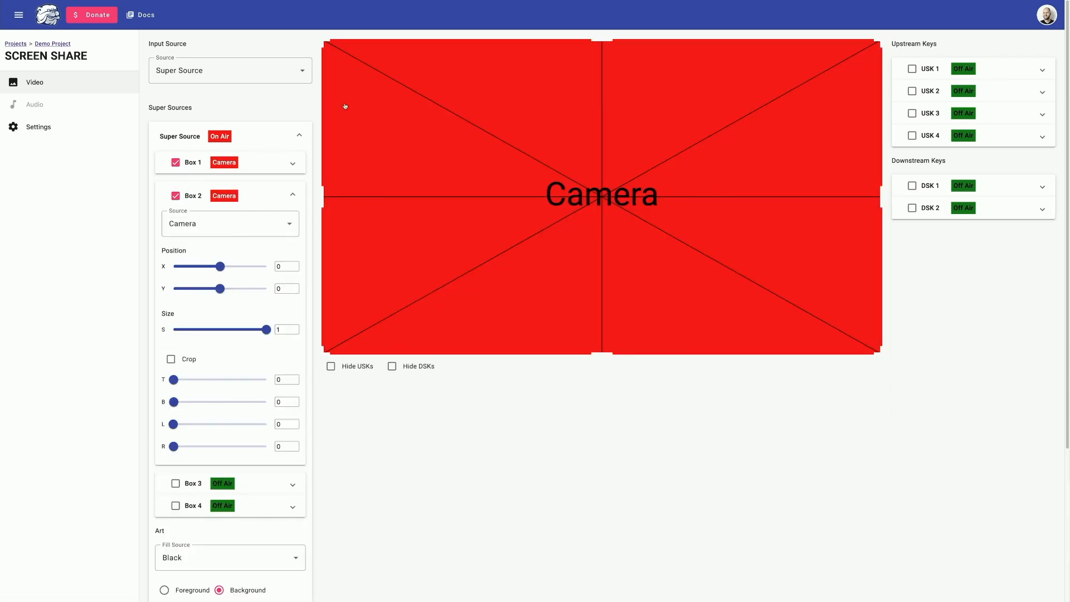
drag(879, 40, 791, 78)
drag(592, 135, 526, 135)
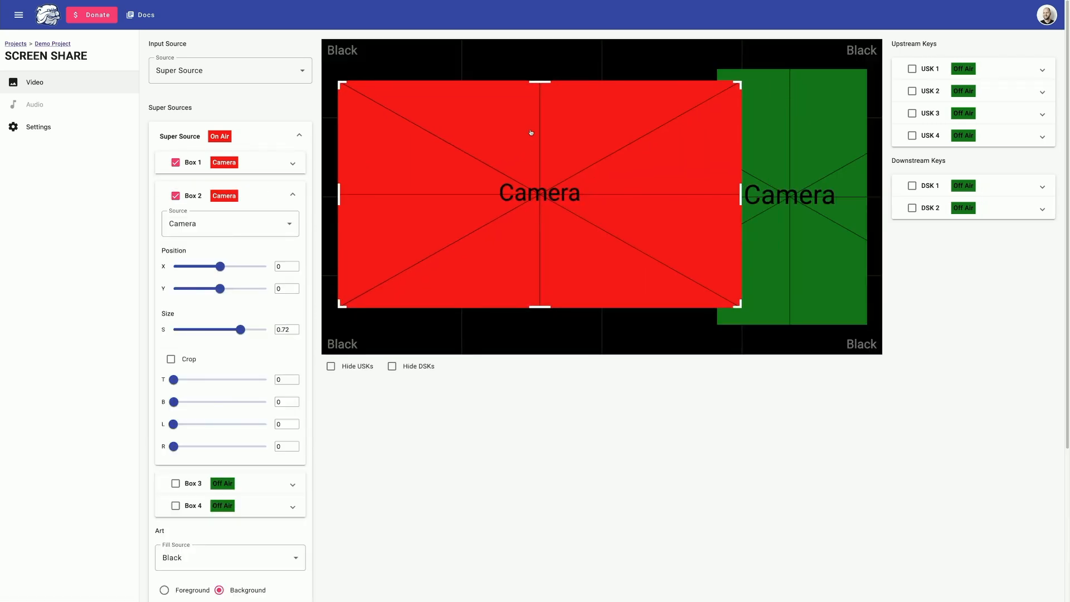
click(742, 84)
drag(742, 83, 729, 83)
drag(773, 119, 788, 121)
drag(549, 186, 547, 186)
Set Box 2's source to Monitor and return to the Demo Project scene list.
click(245, 225)
click(182, 296)
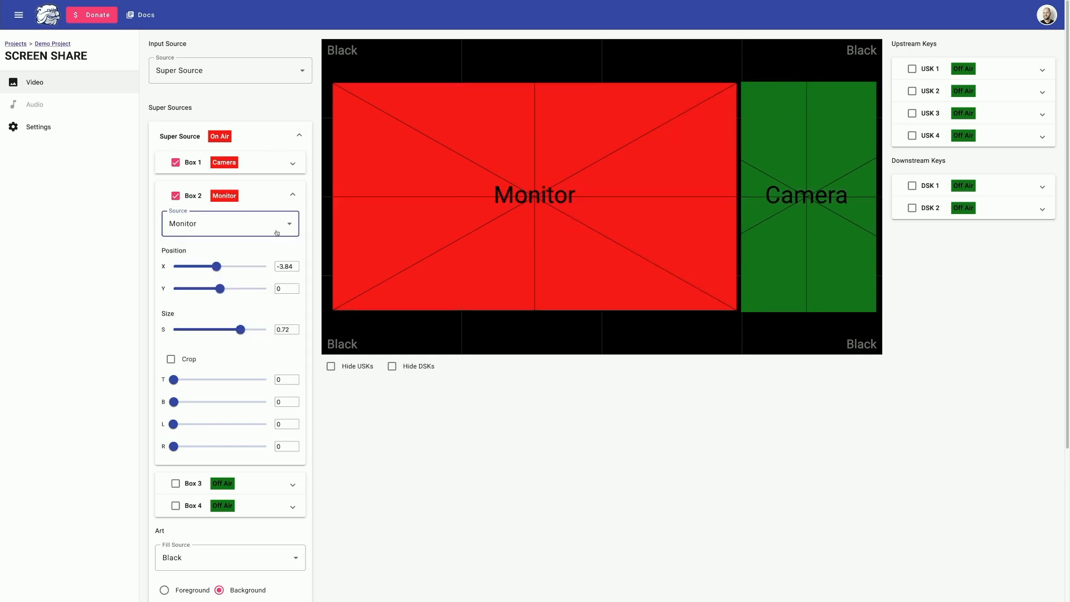
click(91, 197)
click(59, 44)
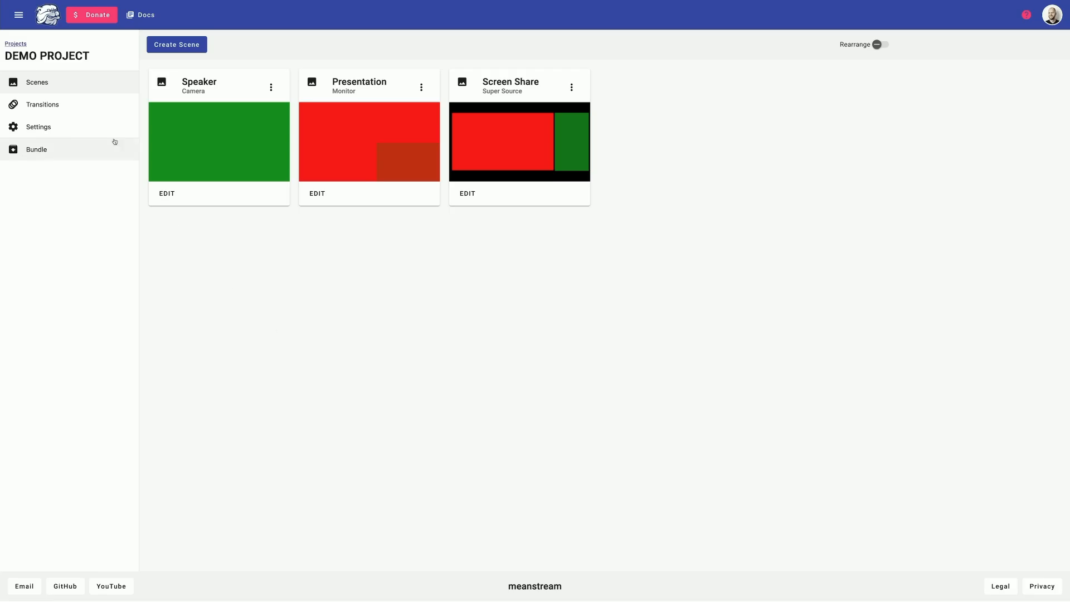
Review the Transition Matrix, then return to the project Settings page.
click(96, 113)
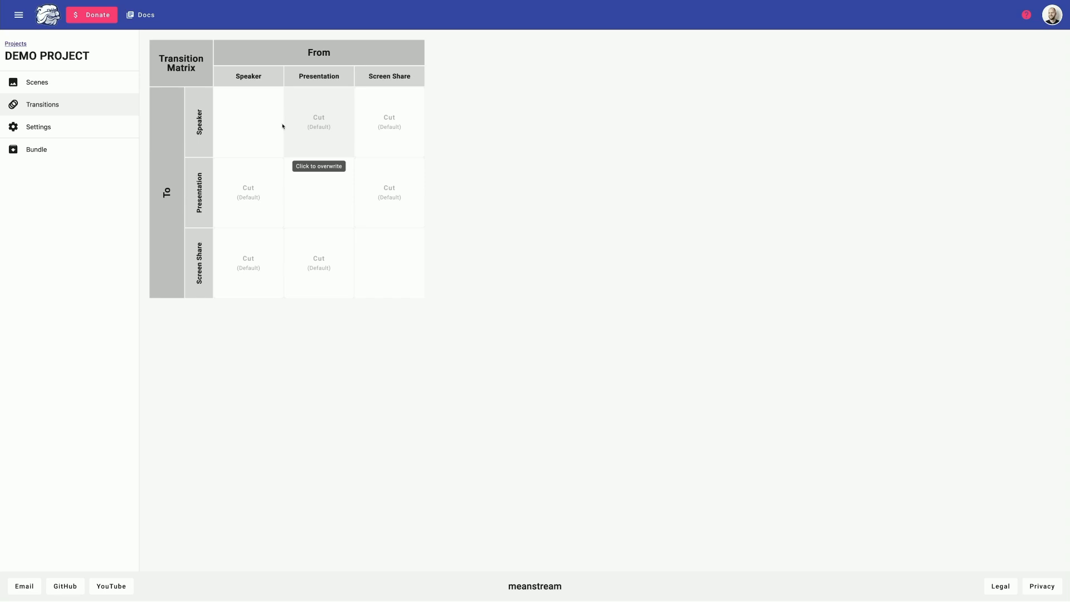
click(85, 126)
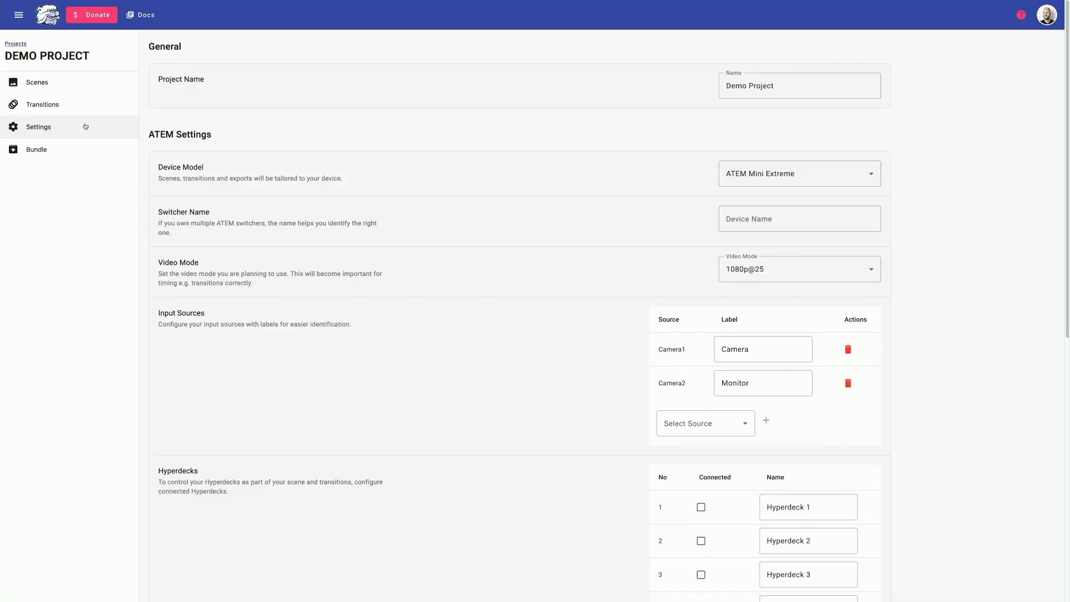
Change the default transition type to Dip Transition, keeping 1000 ms through Black.
scroll(436, 157, down, 8)
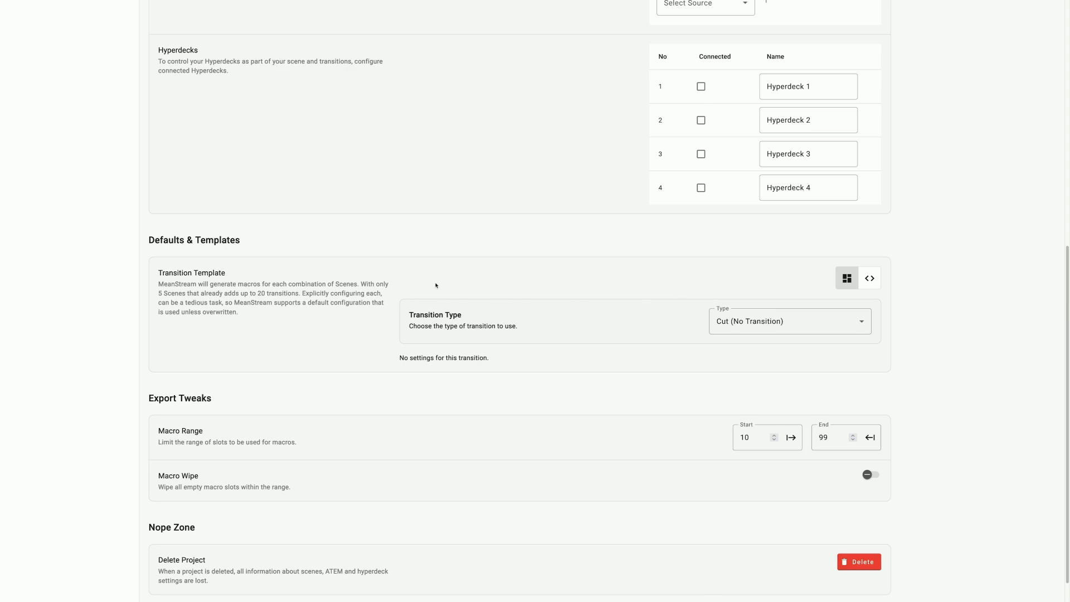
click(837, 323)
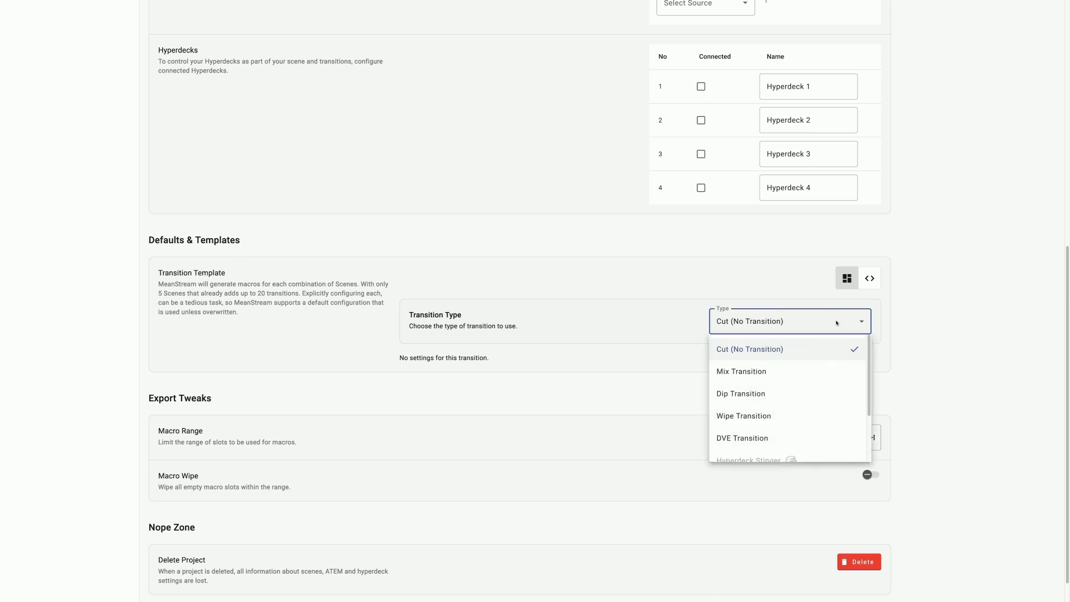
click(784, 392)
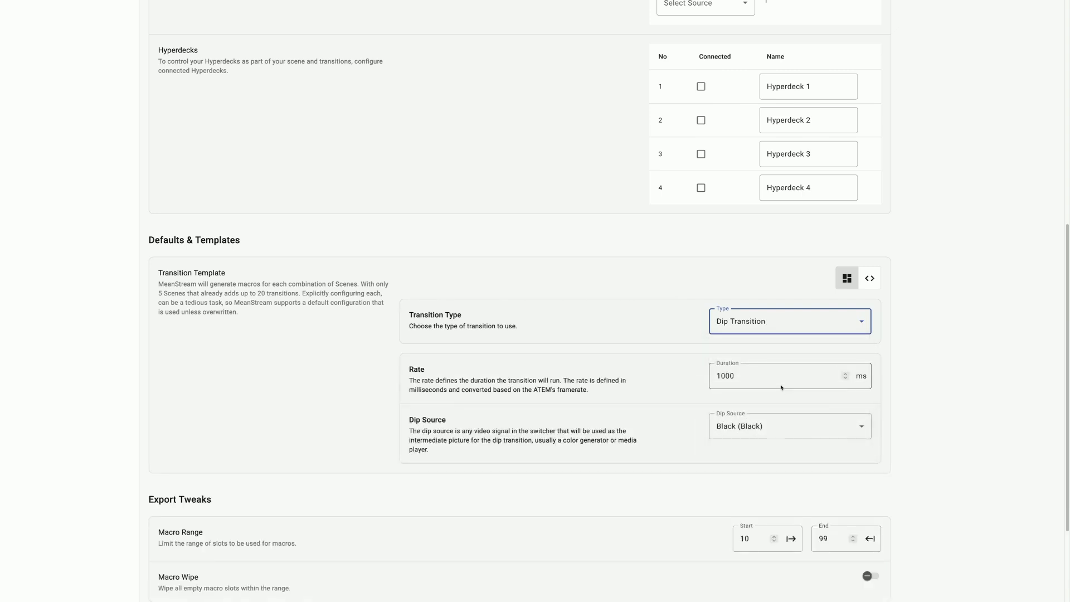
scroll(781, 384, up, 8)
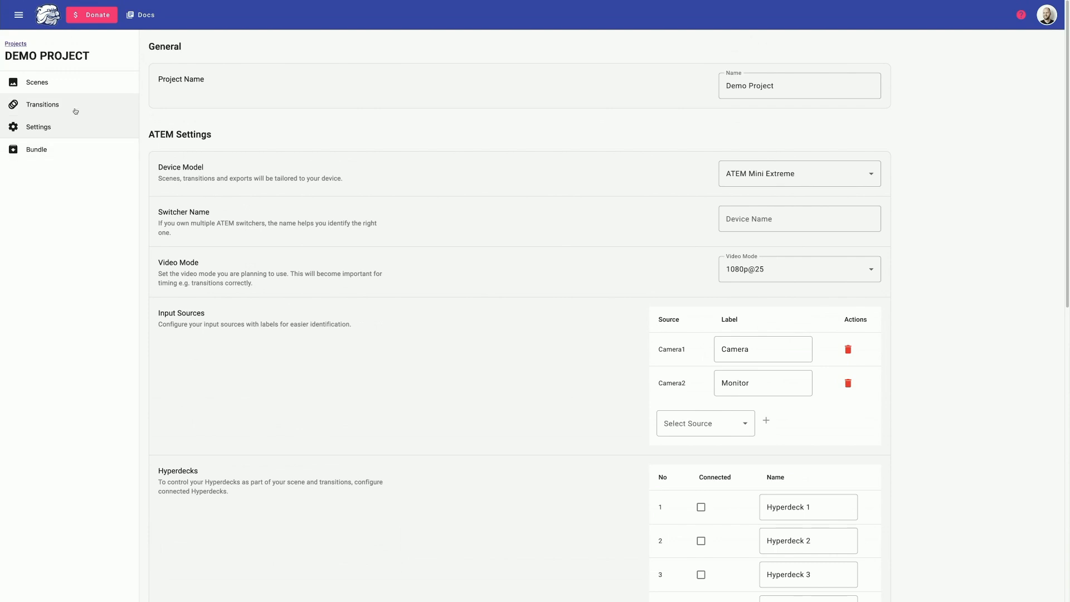
Create a dedicated Presentation-to-Screen Share transition from the Transition Matrix.
click(76, 111)
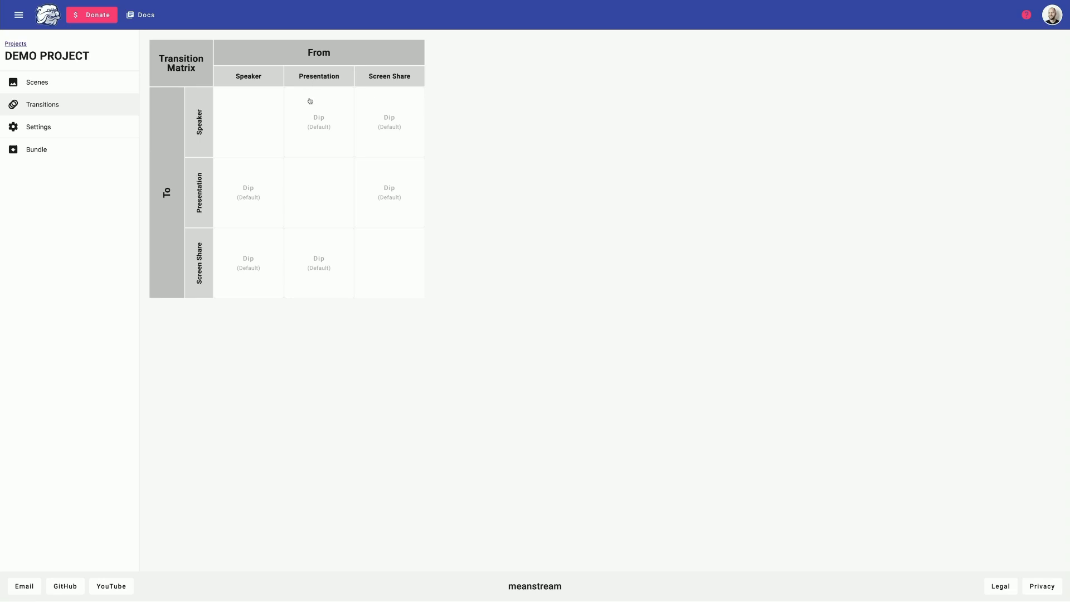
click(304, 263)
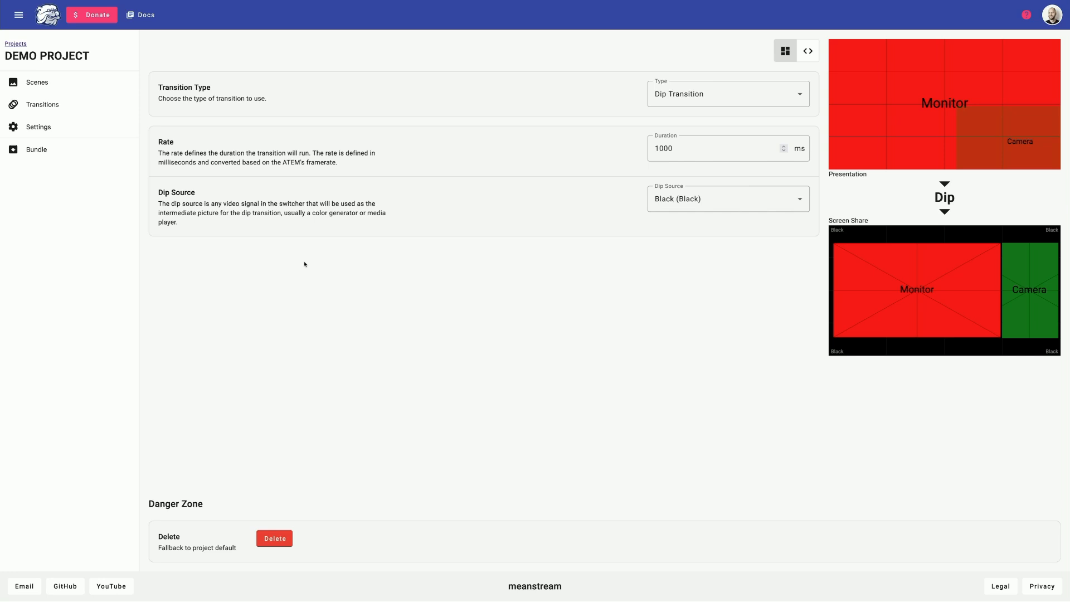
Make the Presentation-to-Screen Share transition a Wipe, check the matrix, then view the Bundle.
click(672, 105)
click(673, 187)
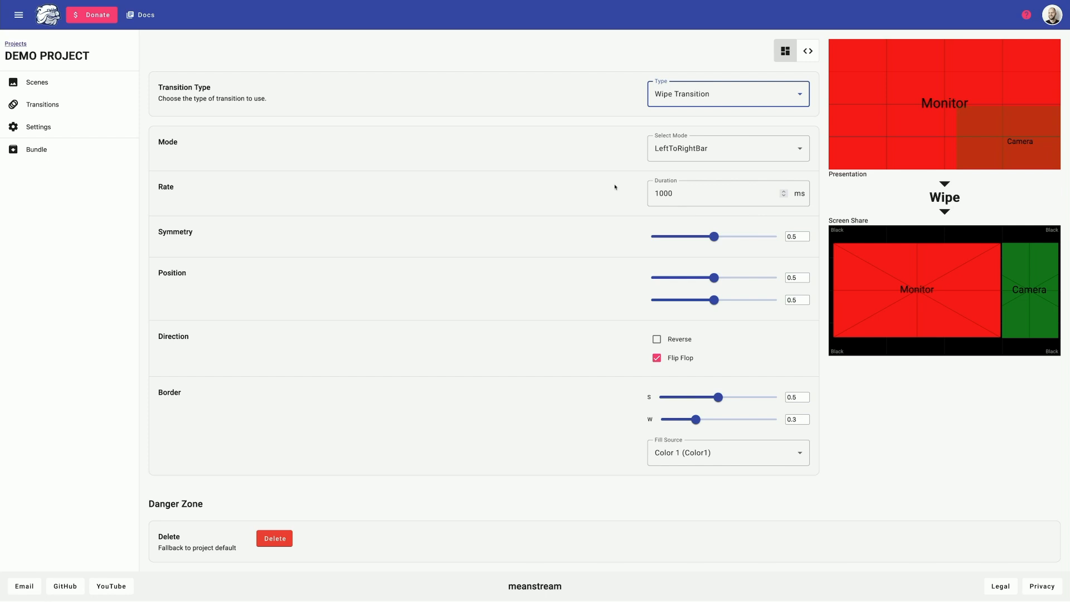
click(102, 105)
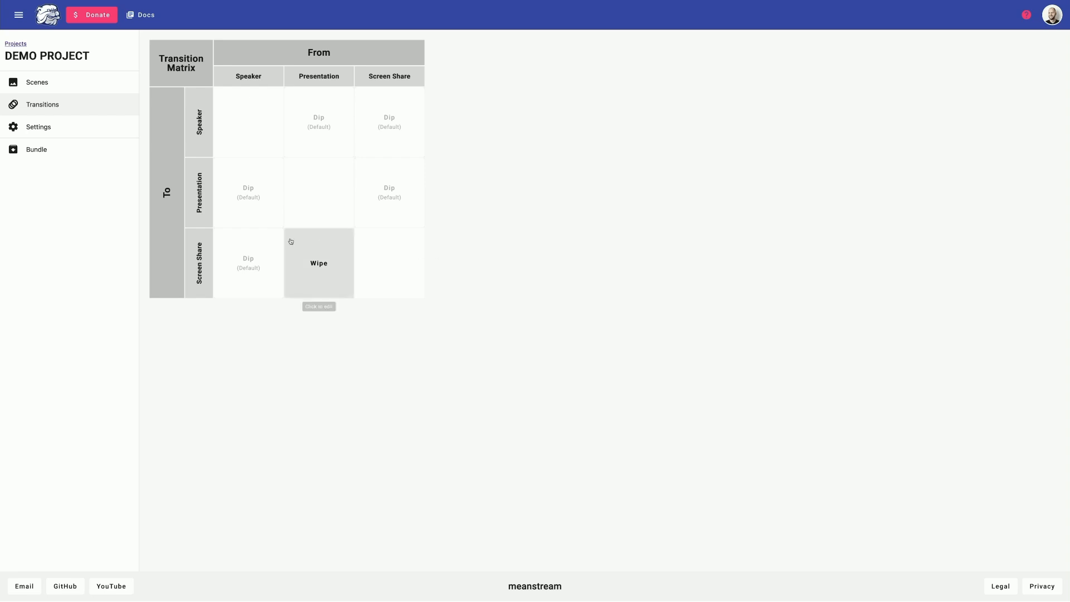
click(72, 149)
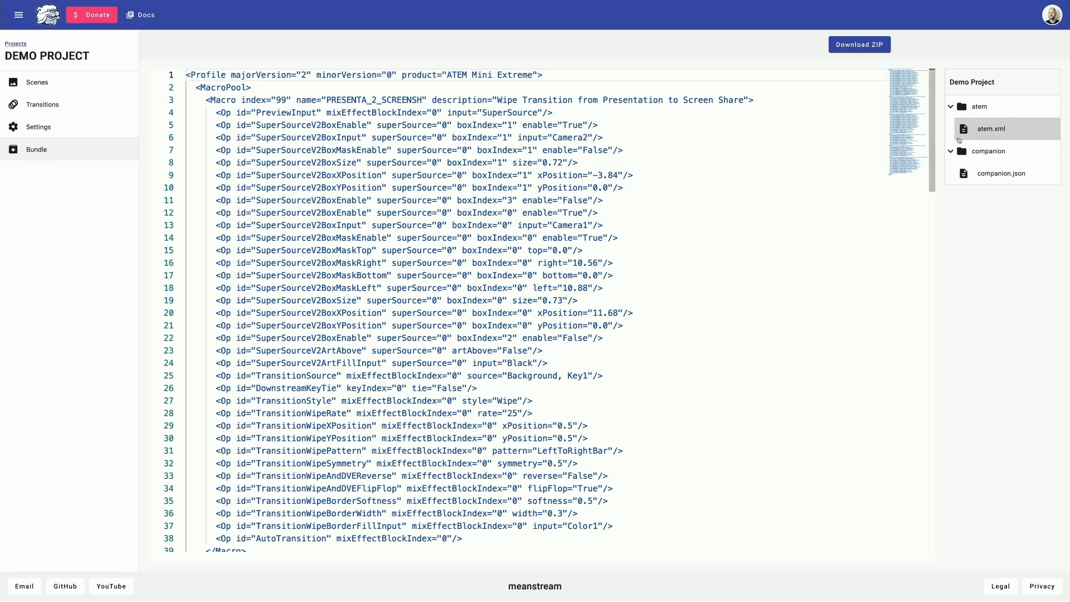
Preview companion.json and the atem.xml macro file, selecting the MacroPool word.
click(990, 181)
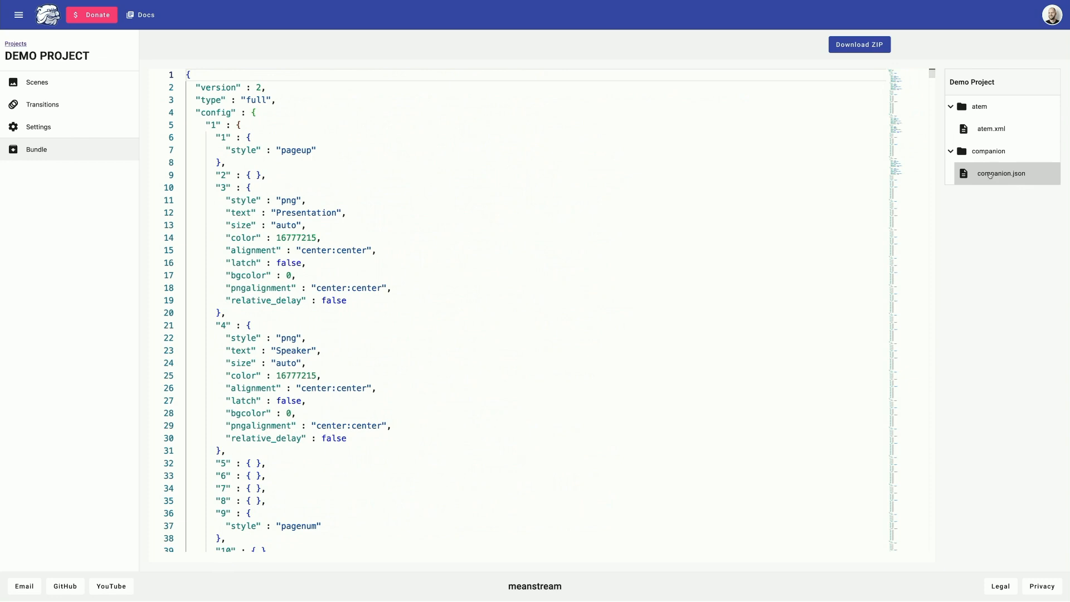
click(990, 131)
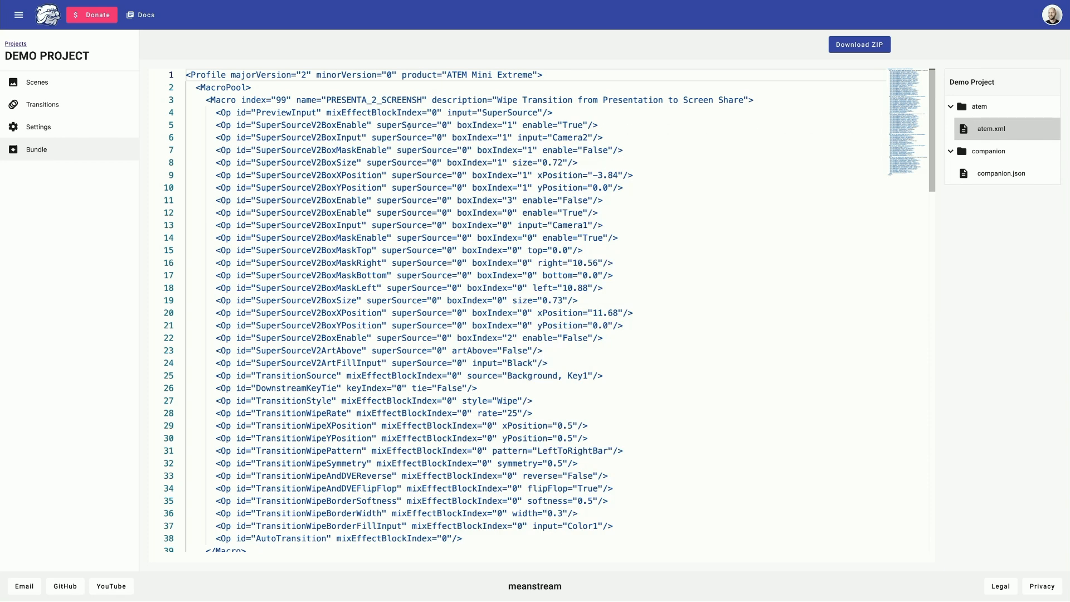
double_click(222, 88)
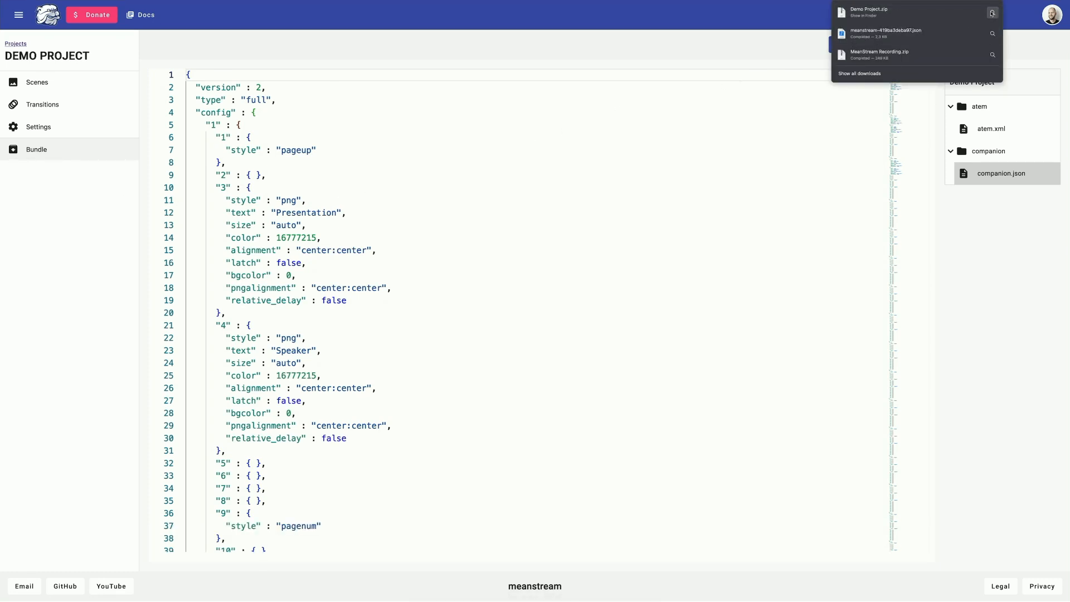
Reveal Demo Project.zip in Finder, unpack it, and open the Demo Project folder.
click(993, 13)
double_click(262, 112)
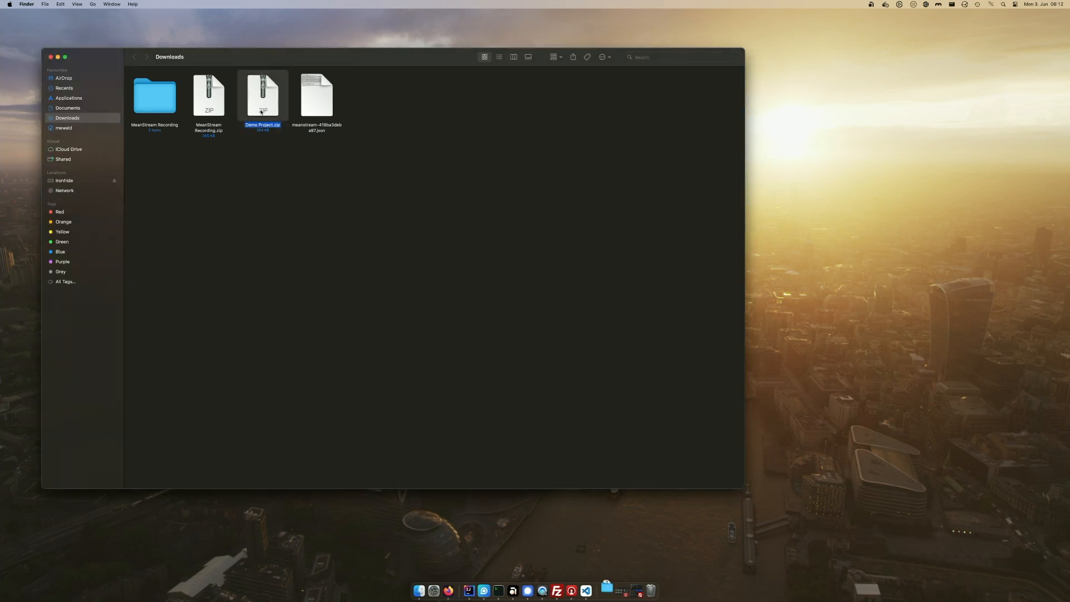
double_click(266, 106)
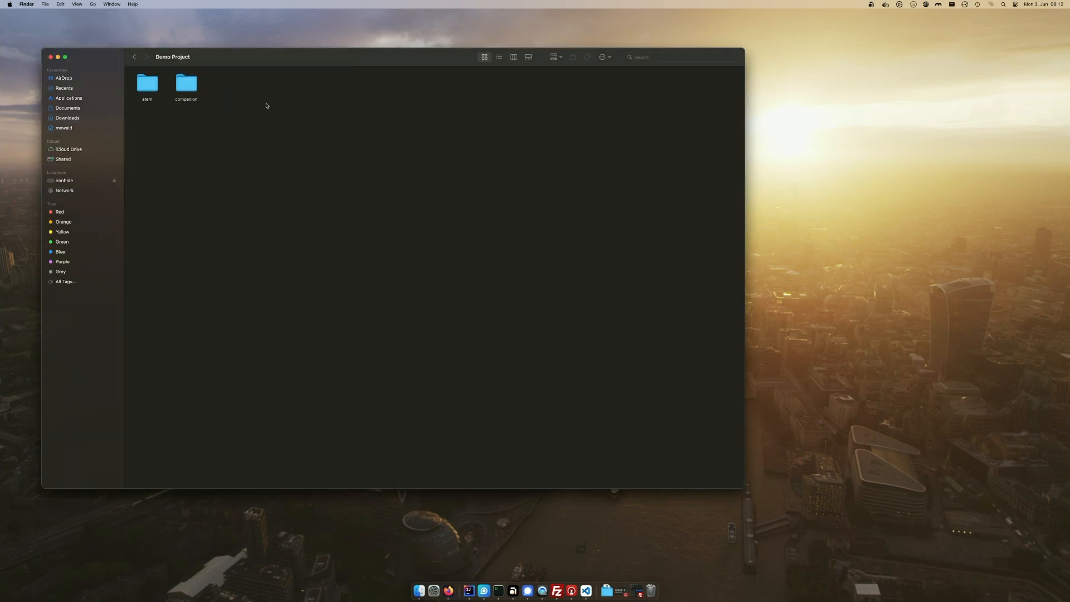